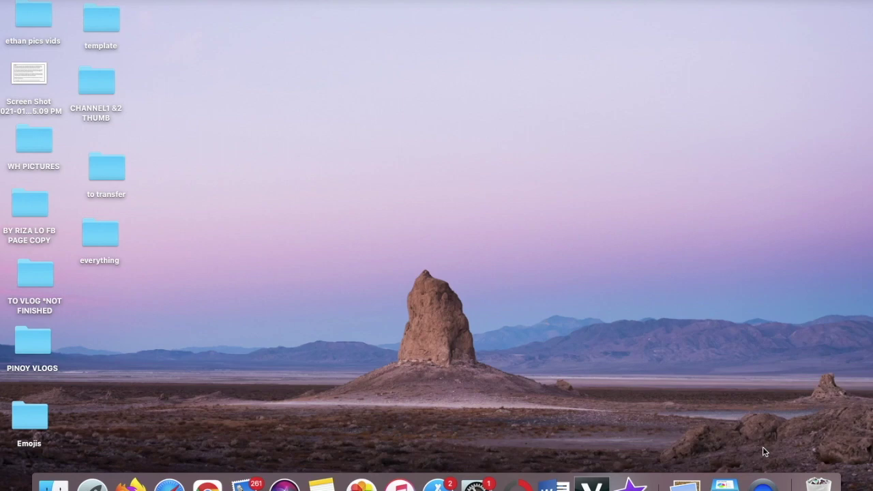
# Launch Keynote and create a new presentation with the White theme.
pyautogui.click(725, 484)
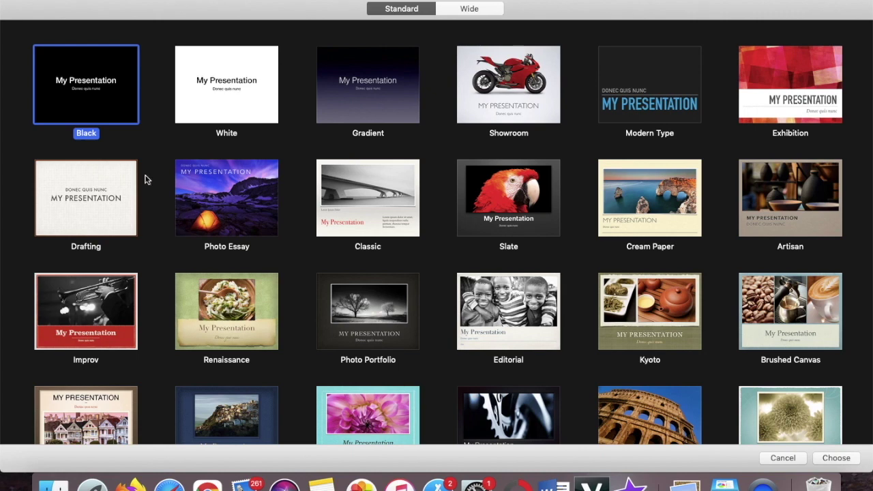
pyautogui.click(236, 83)
pyautogui.doubleClick(234, 82)
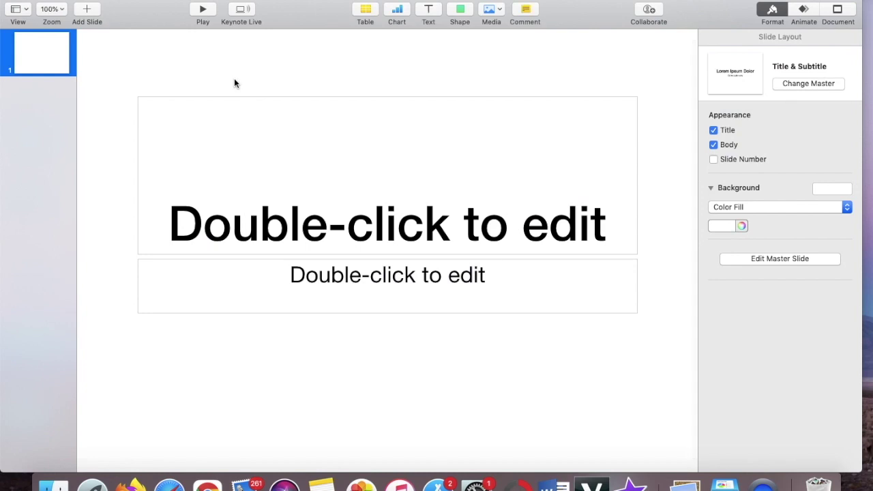
# Leave the subtitle empty and type the title 'this tutorial is all about typewriter effect on imovie.'.
pyautogui.doubleClick(583, 225)
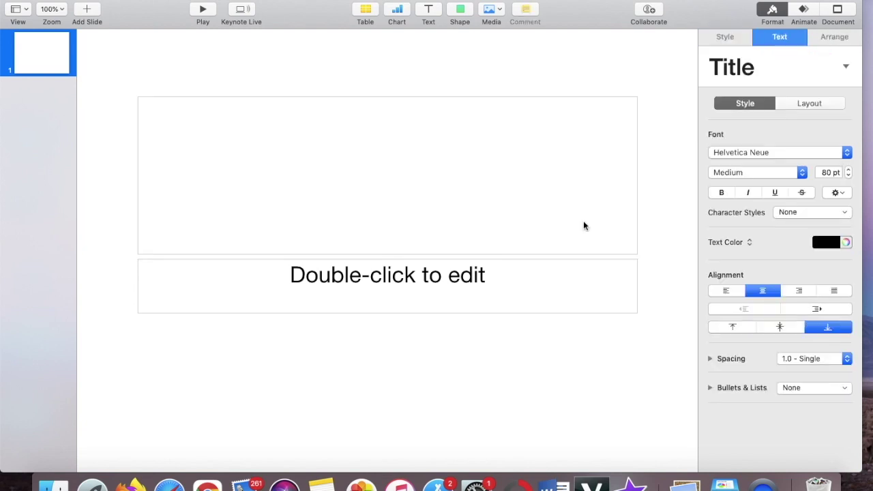
pyautogui.click(496, 286)
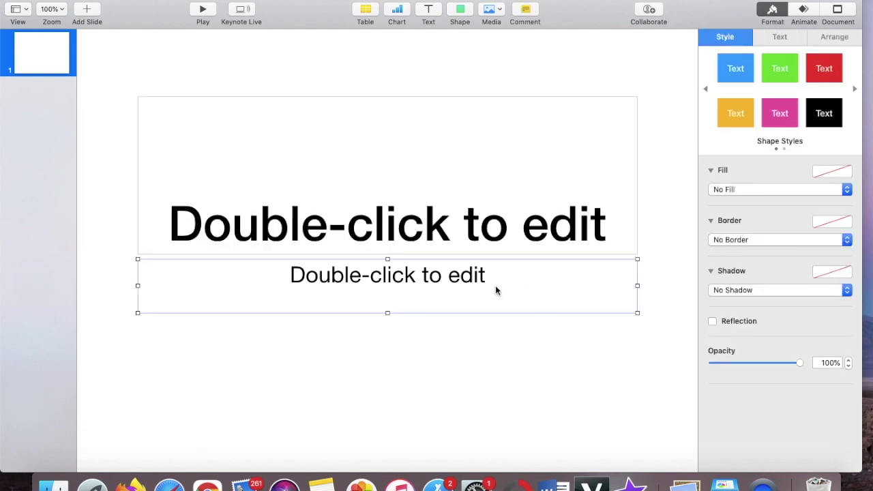
pyautogui.click(496, 286)
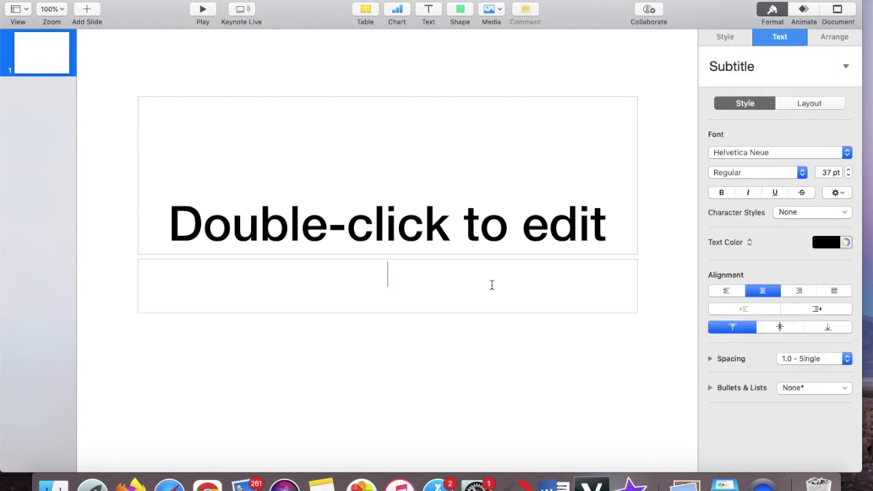
pyautogui.click(493, 229)
pyautogui.click(493, 230)
pyautogui.click(493, 229)
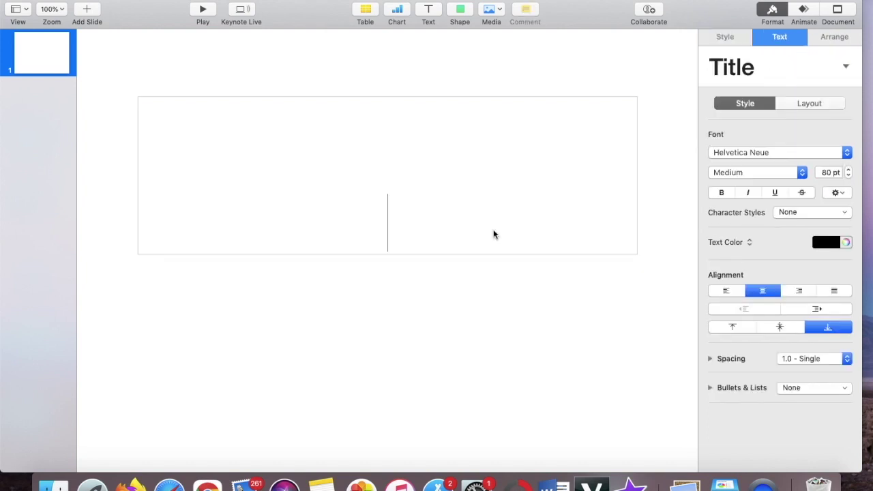
pyautogui.write('this tu')
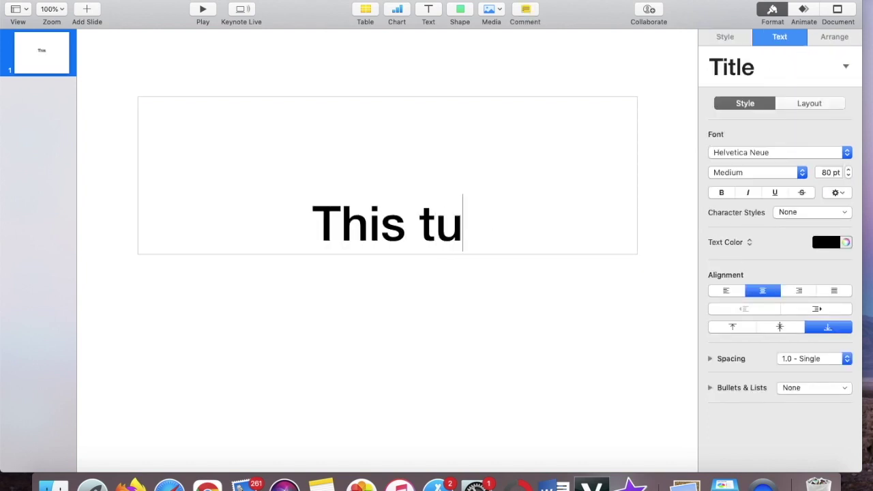
pyautogui.write('torial is a')
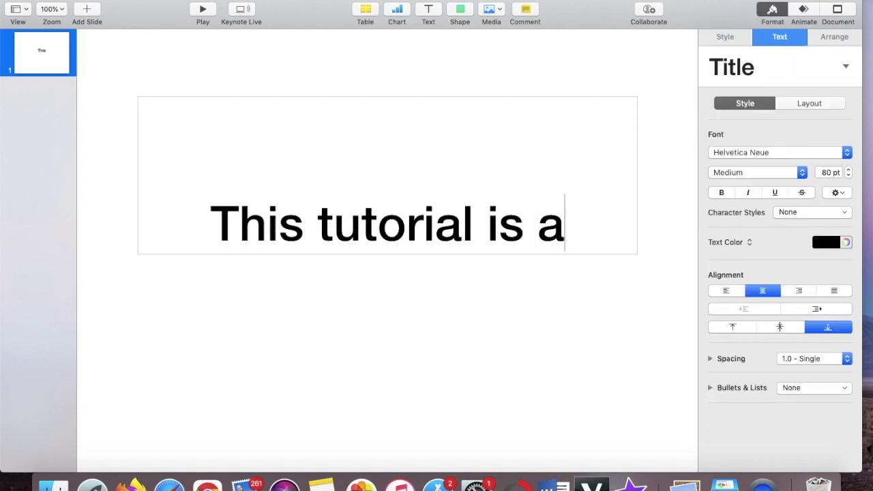
pyautogui.write('ll about ')
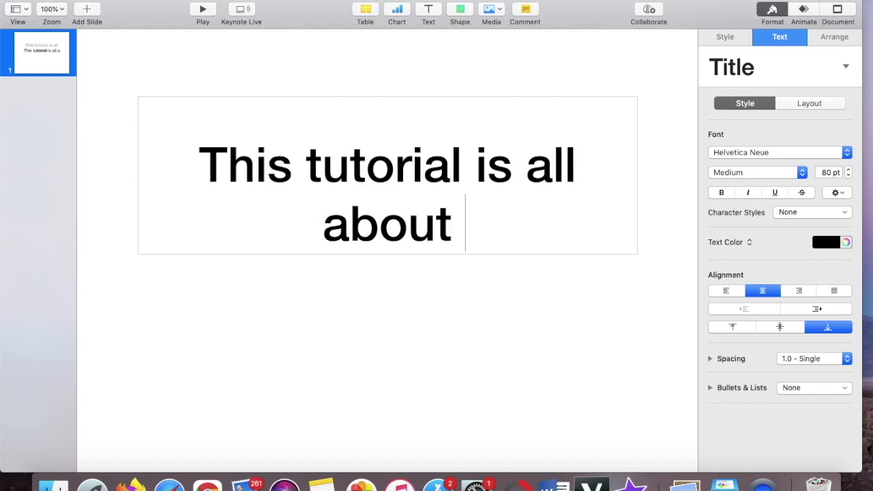
pyautogui.write('typewriter')
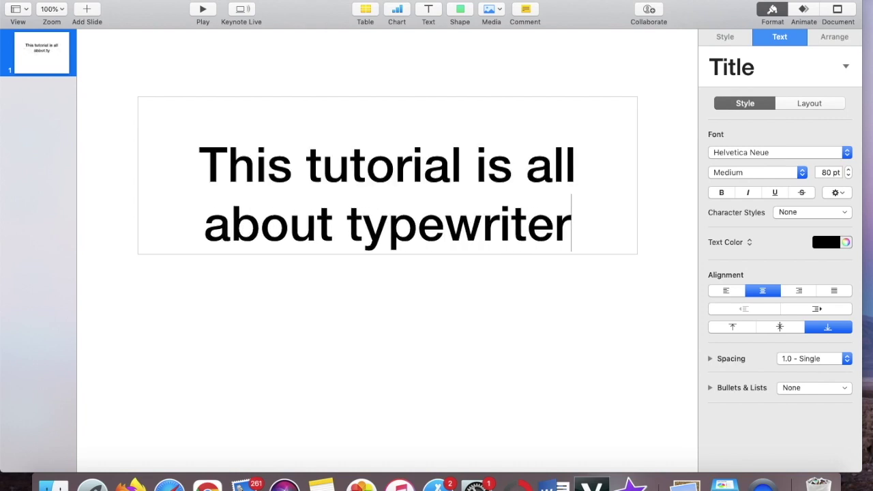
pyautogui.write(' effect on ')
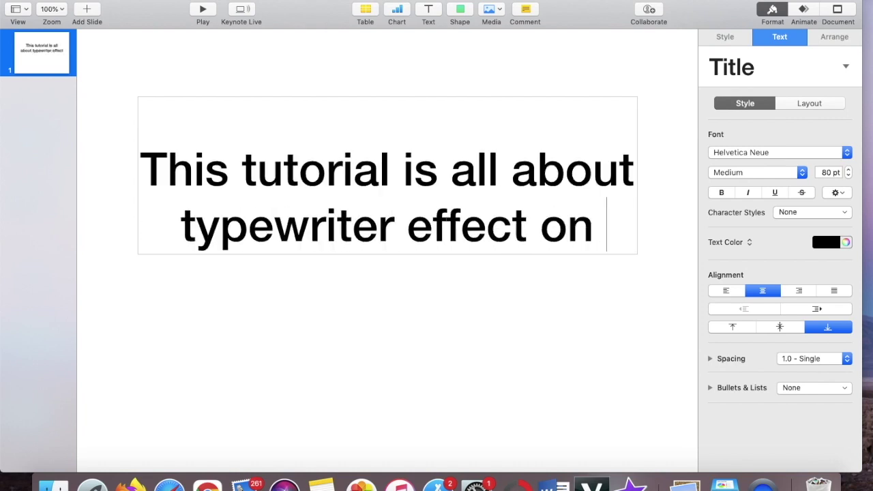
pyautogui.write('imovie')
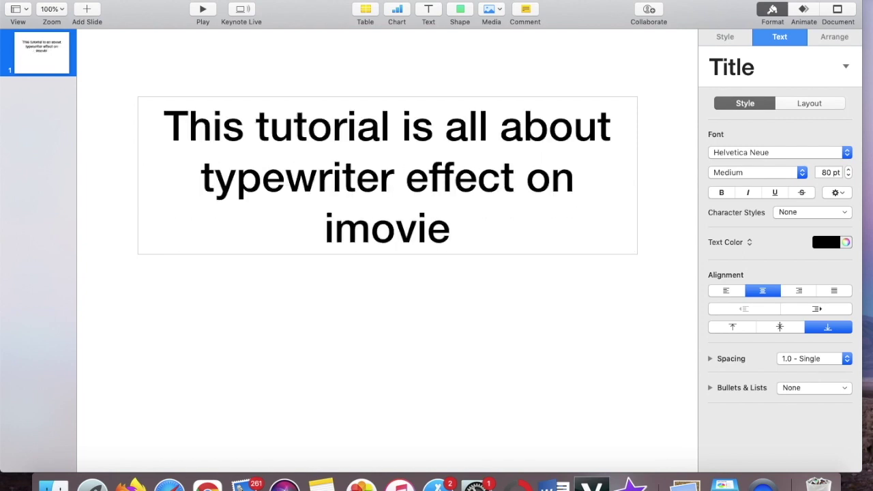
pyautogui.write('.')
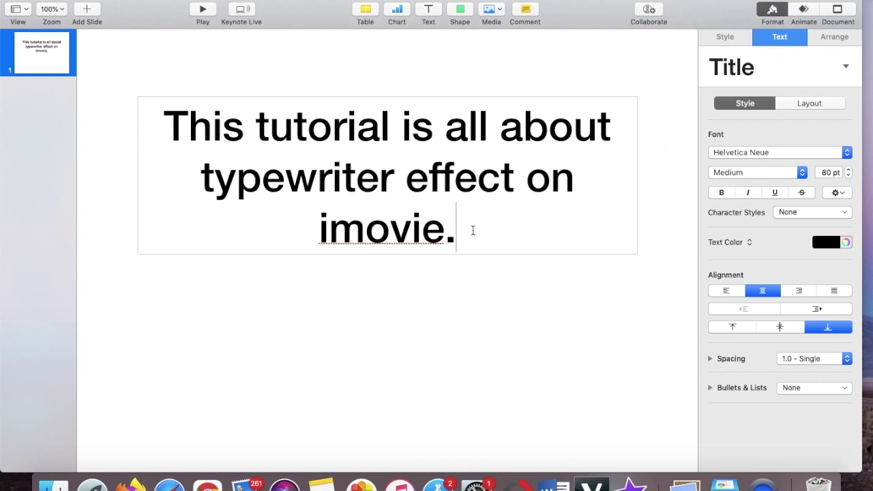
# Select the whole title, keep Helvetica Neue, and reduce its size from 80 pt to 61 pt.
pyautogui.moveTo(460, 223); pyautogui.dragTo(170, 102)
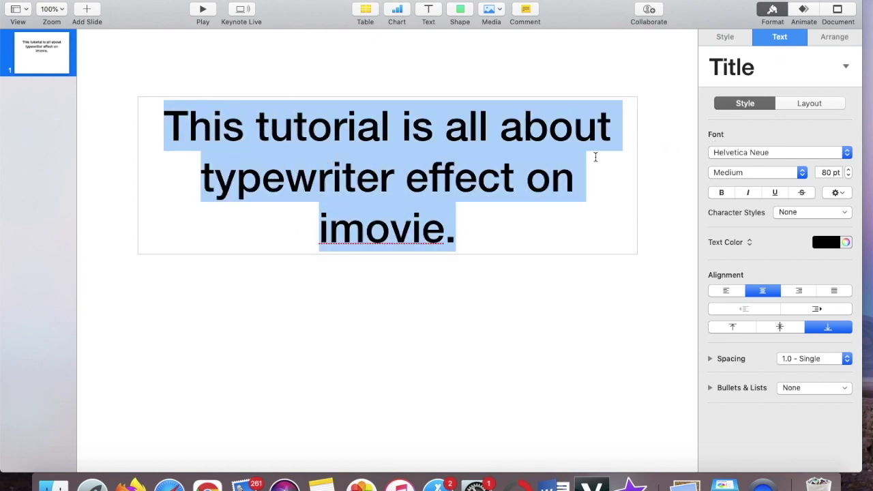
pyautogui.click(744, 152)
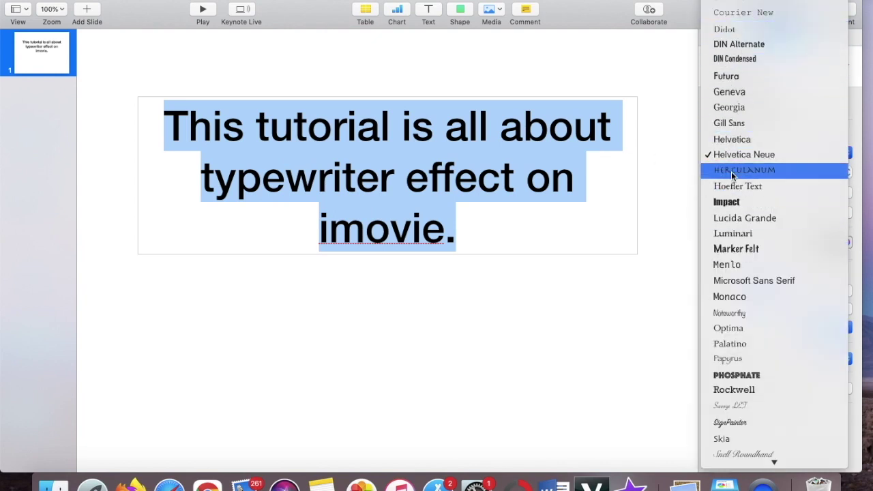
pyautogui.click(653, 157)
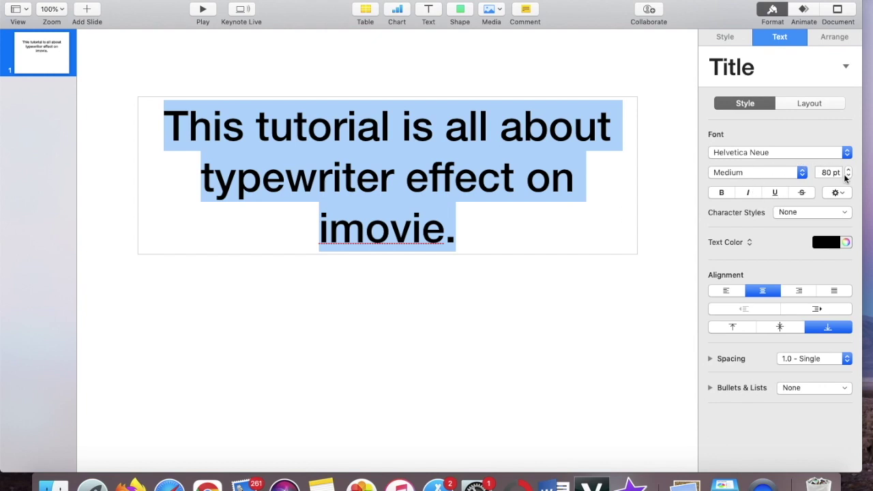
pyautogui.click(847, 175)
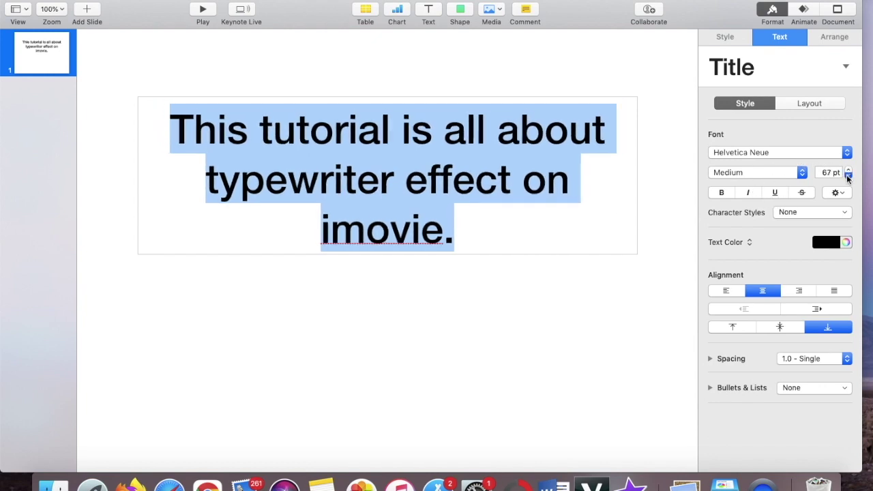
pyautogui.click(847, 176)
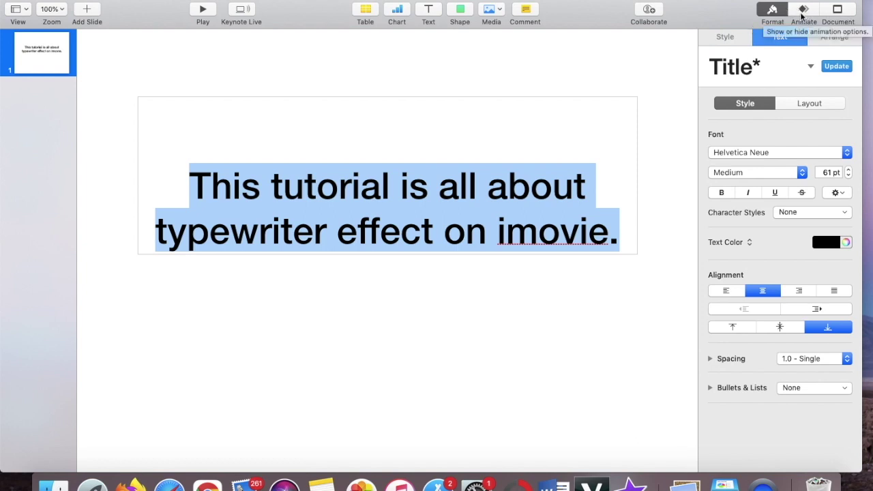
# Add a Typewriter build-in effect to the title text box.
pyautogui.click(802, 14)
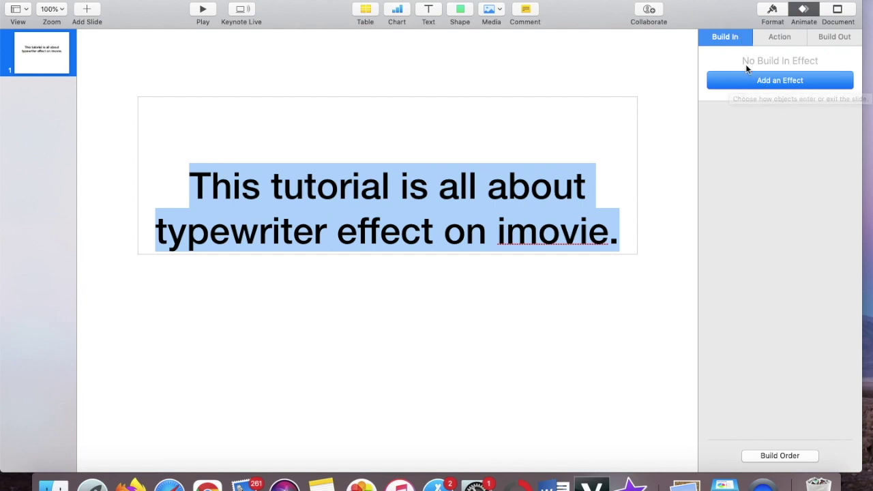
pyautogui.click(753, 82)
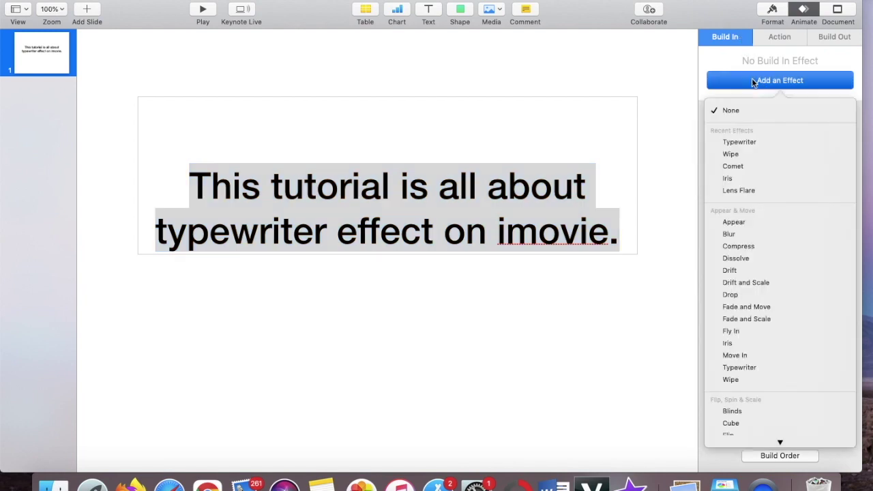
pyautogui.click(740, 142)
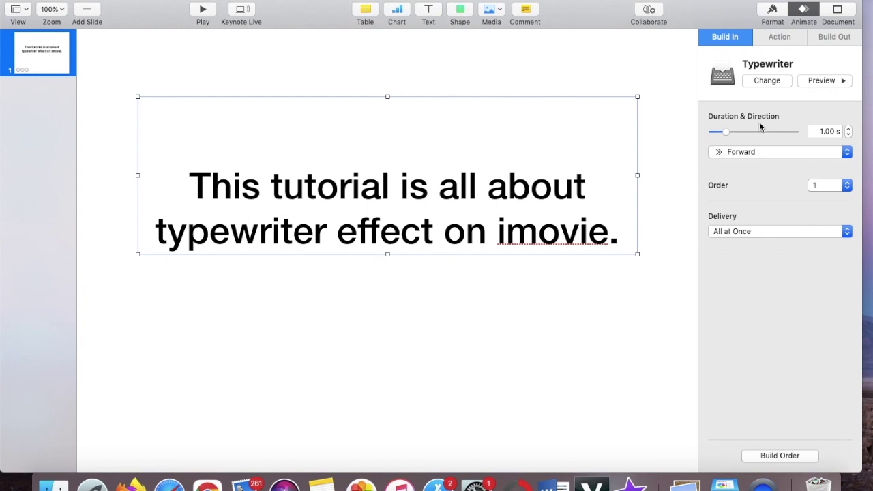
# Raise the Typewriter build duration to 6.00 s and preview it.
pyautogui.click(848, 128)
pyautogui.click(848, 128)
pyautogui.click(848, 129)
pyautogui.click(848, 129)
pyautogui.click(848, 129)
pyautogui.click(848, 128)
pyautogui.click(848, 129)
pyautogui.click(848, 129)
pyautogui.click(848, 129)
pyautogui.click(849, 128)
pyautogui.click(848, 129)
pyautogui.click(848, 129)
pyautogui.click(847, 128)
pyautogui.click(847, 129)
pyautogui.click(848, 128)
pyautogui.click(847, 128)
pyautogui.click(847, 129)
pyautogui.click(848, 128)
pyautogui.click(816, 81)
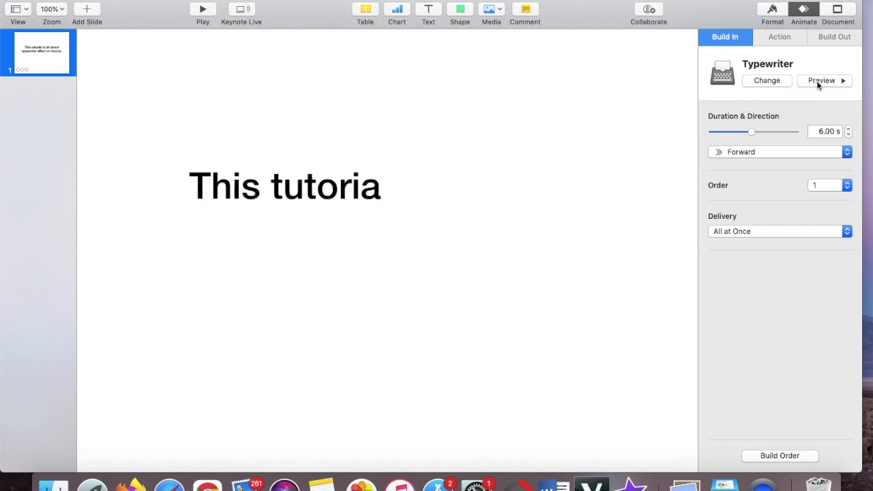
# Lower the build duration to 4.75 s, preview again, and deselect the title.
pyautogui.click(848, 135)
pyautogui.click(848, 135)
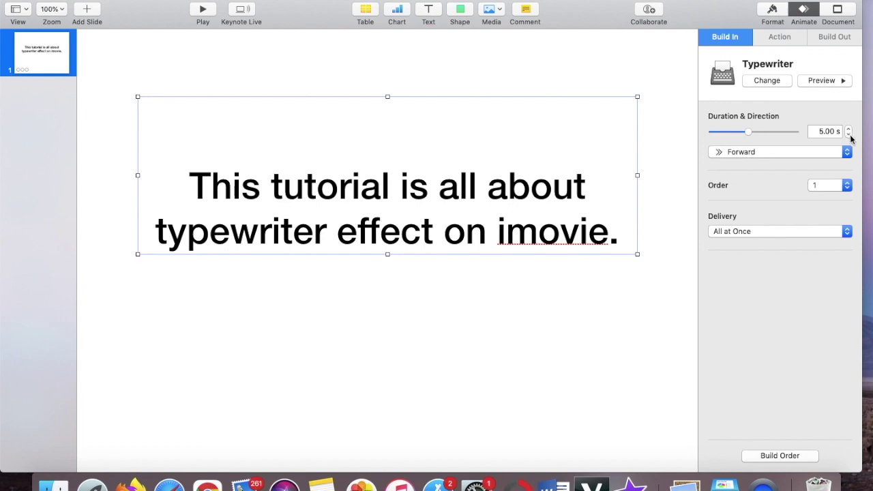
pyautogui.click(849, 136)
pyautogui.click(811, 81)
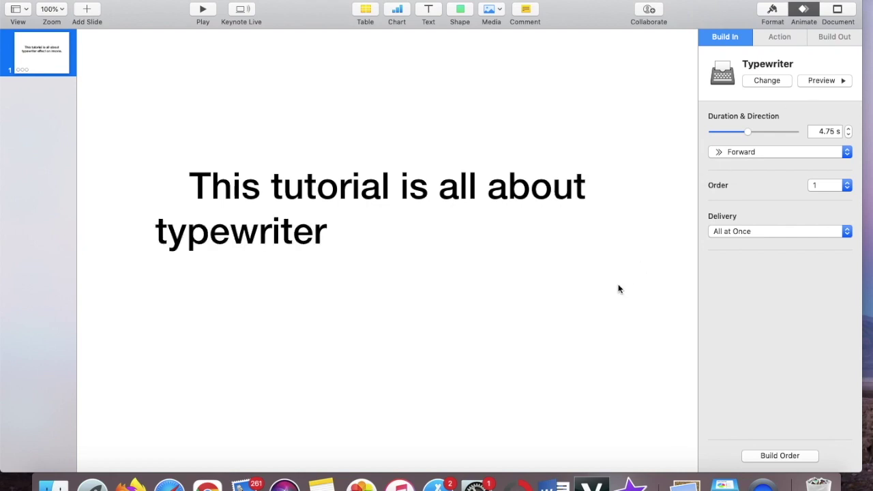
pyautogui.click(578, 292)
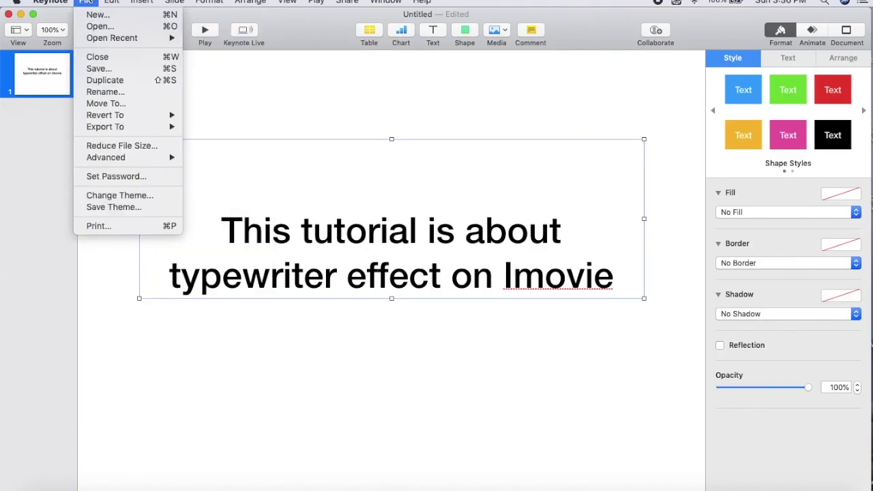
# Export the presentation as a movie named 'typewriter effect' to the Desktop.
pyautogui.moveTo(110, 129)
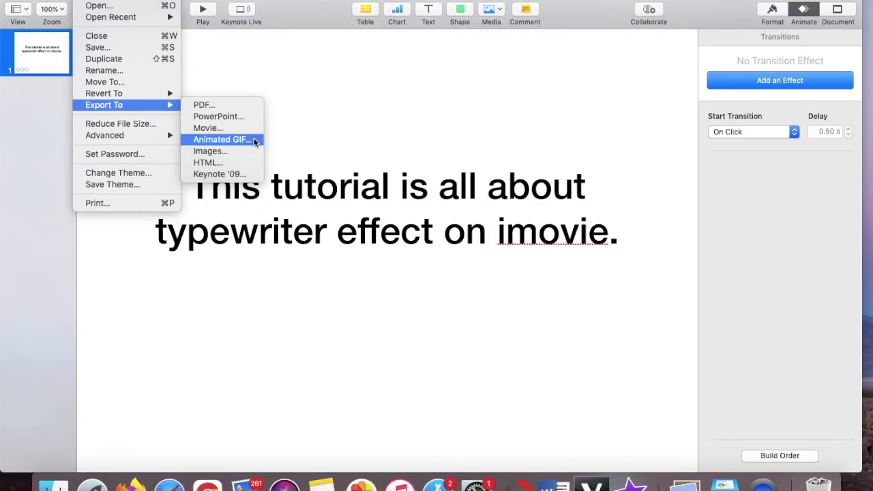
pyautogui.click(234, 129)
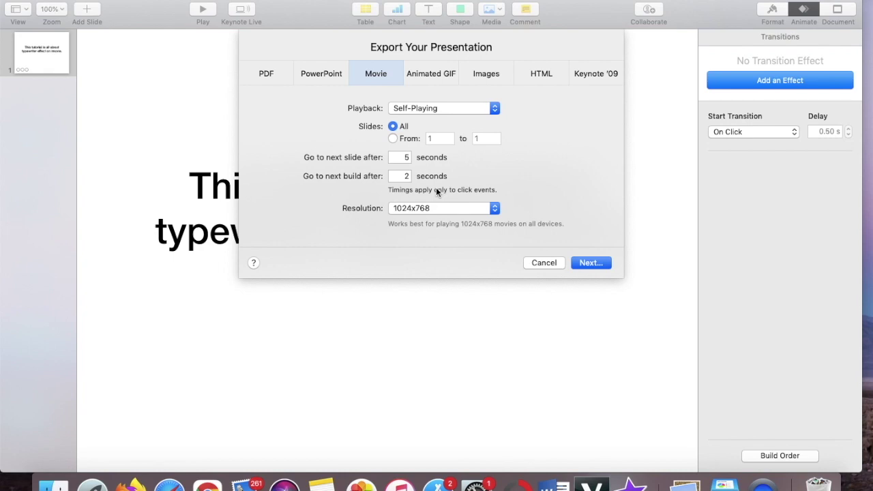
pyautogui.click(582, 262)
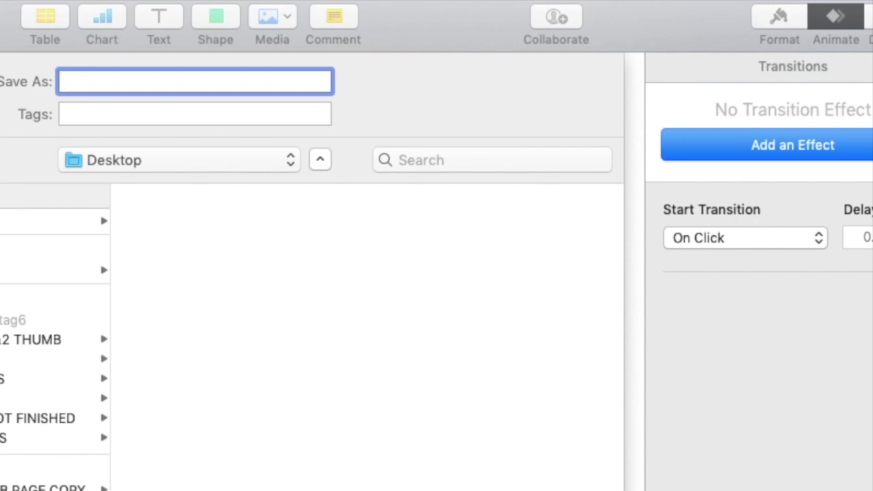
pyautogui.write('typewriter effect')
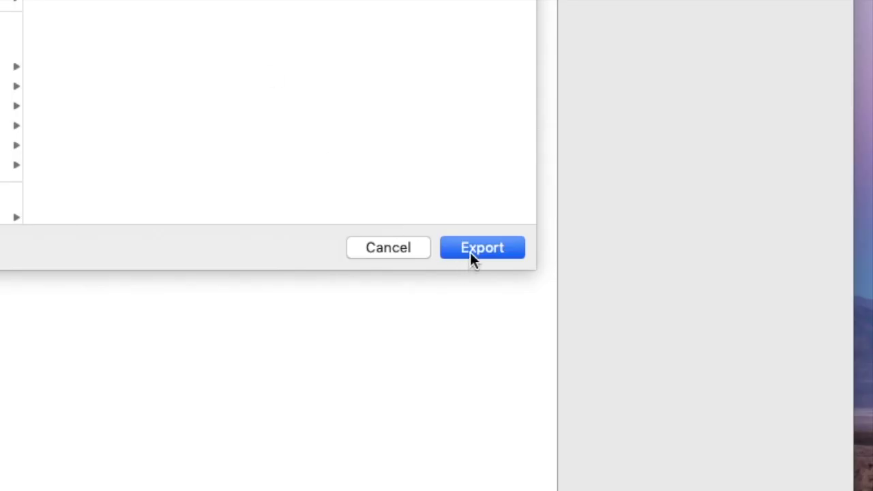
pyautogui.click(469, 253)
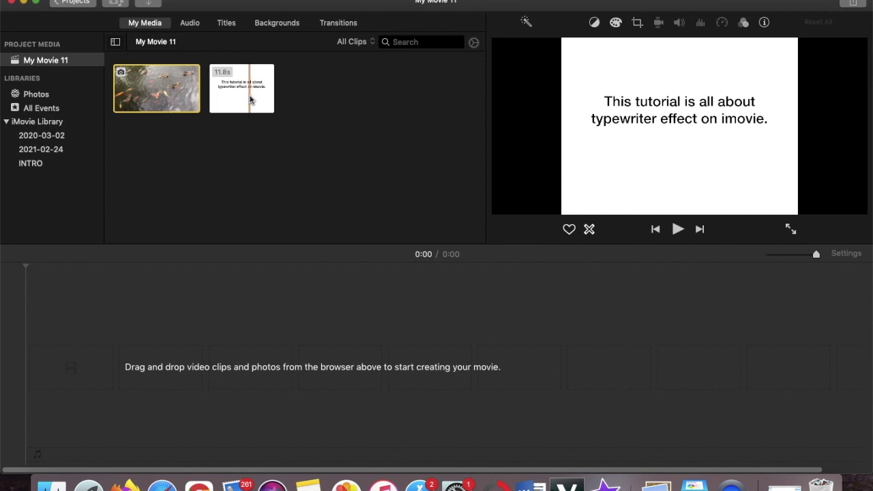
# Place the title clip on the timeline, trim its blank start, and trim the end to 8.7 s.
pyautogui.moveTo(249, 100); pyautogui.dragTo(64, 388)
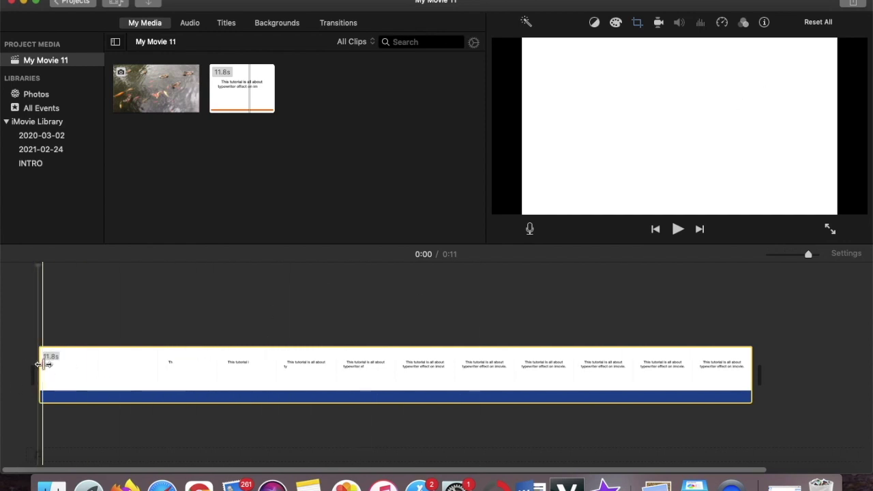
pyautogui.moveTo(43, 364); pyautogui.dragTo(168, 368)
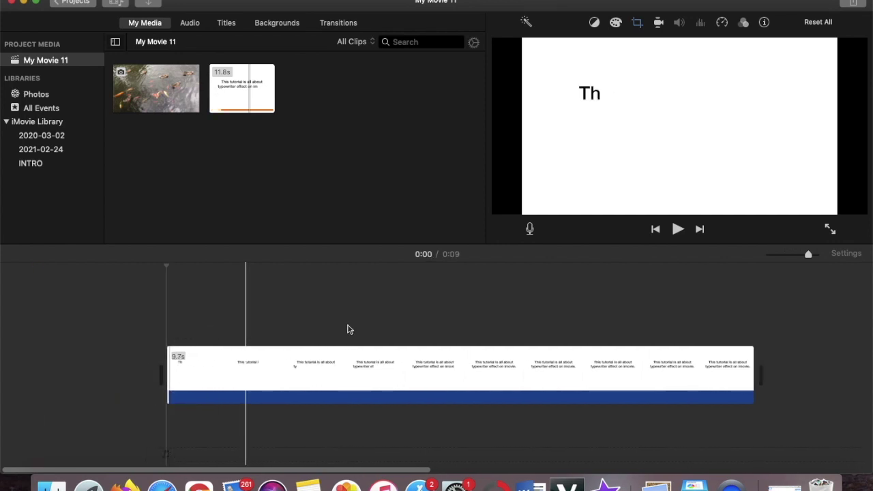
pyautogui.click(677, 230)
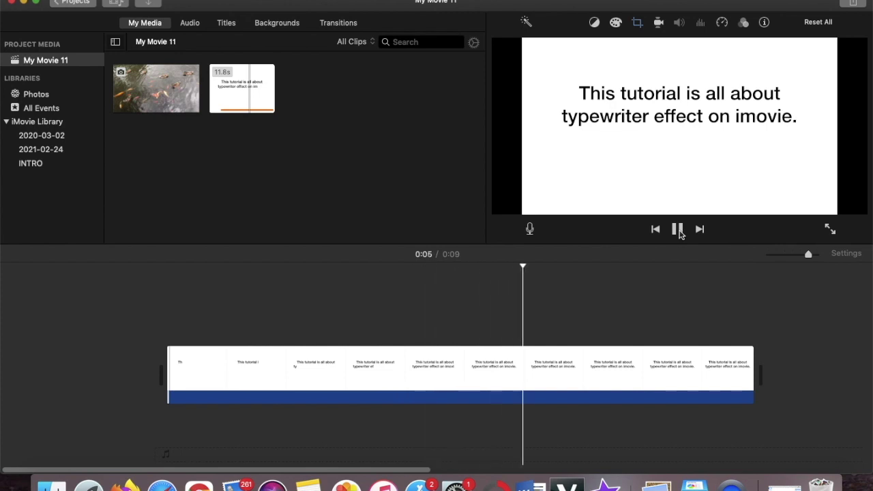
pyautogui.click(679, 231)
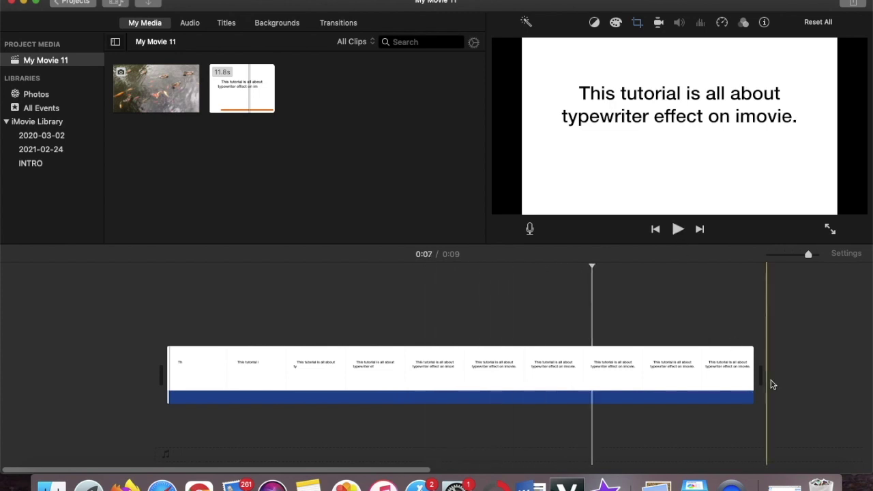
pyautogui.moveTo(752, 371); pyautogui.dragTo(692, 370)
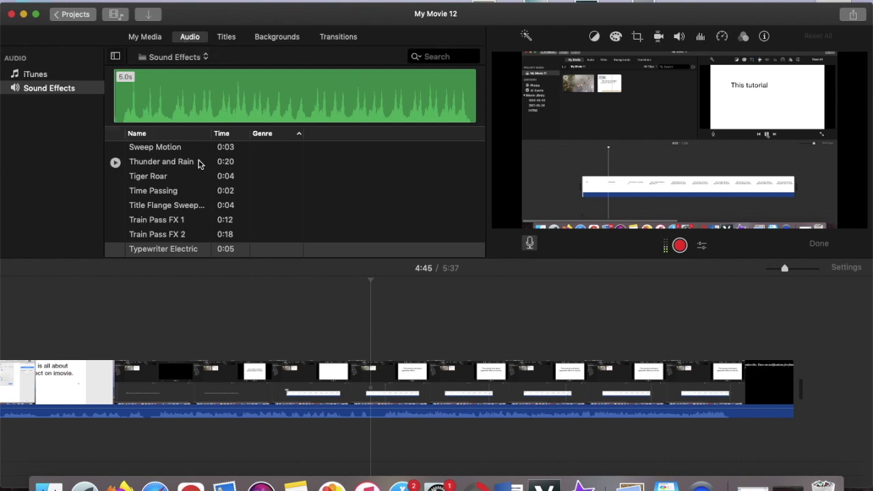
# Drop Typewriter Electric sound clips beneath the title video in the timeline.
pyautogui.moveTo(183, 247)
pyautogui.moveTo(175, 249); pyautogui.dragTo(399, 438)
pyautogui.click(180, 250)
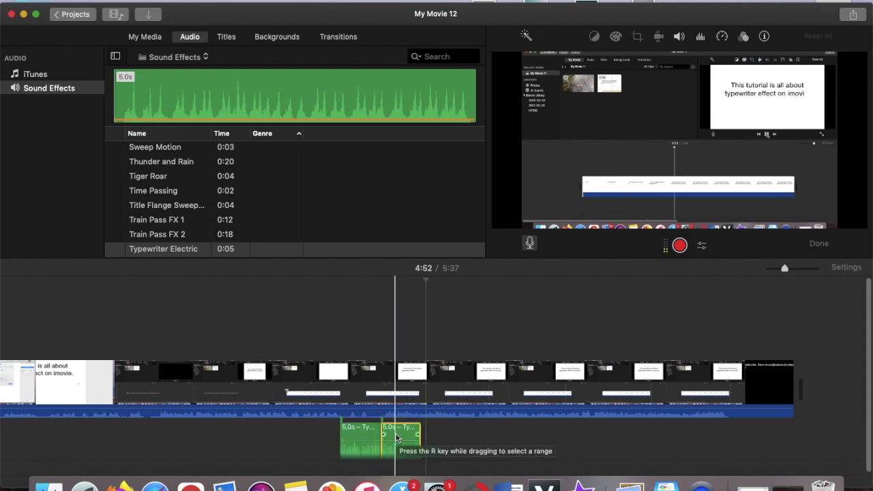